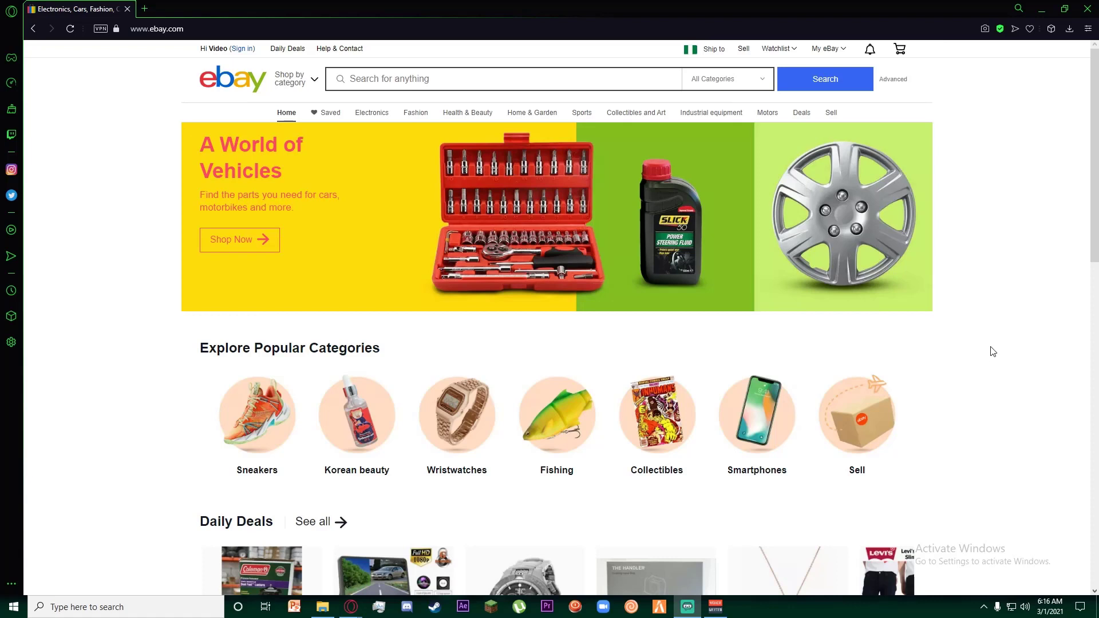
Sign in to eBay with the saved password and decline saving it for this site
scroll(922, 342, down, 1)
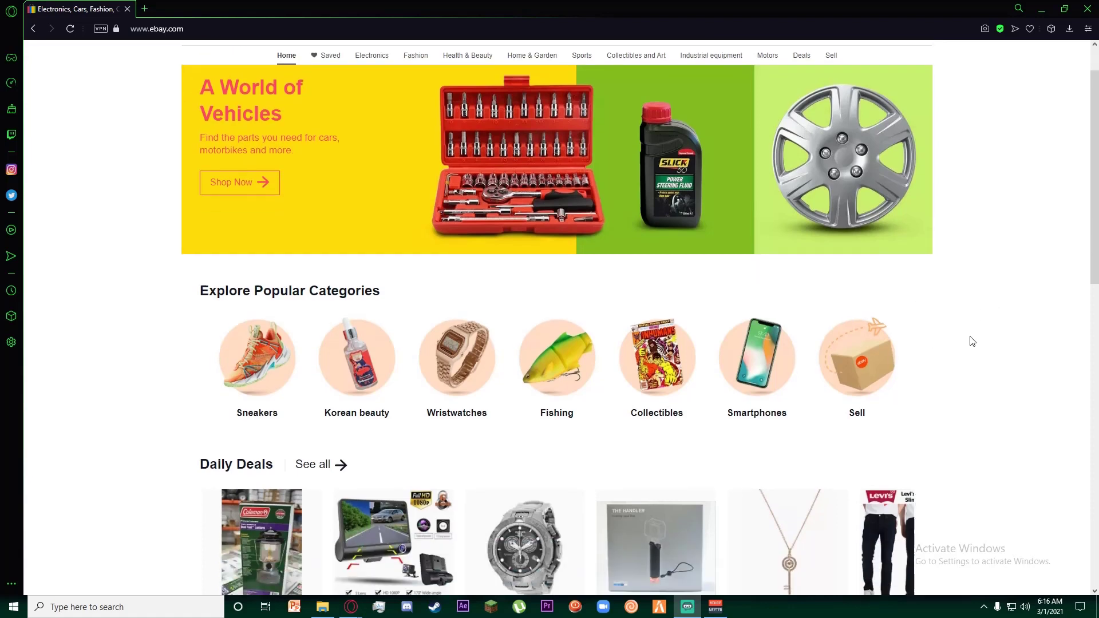
scroll(972, 341, up, 1)
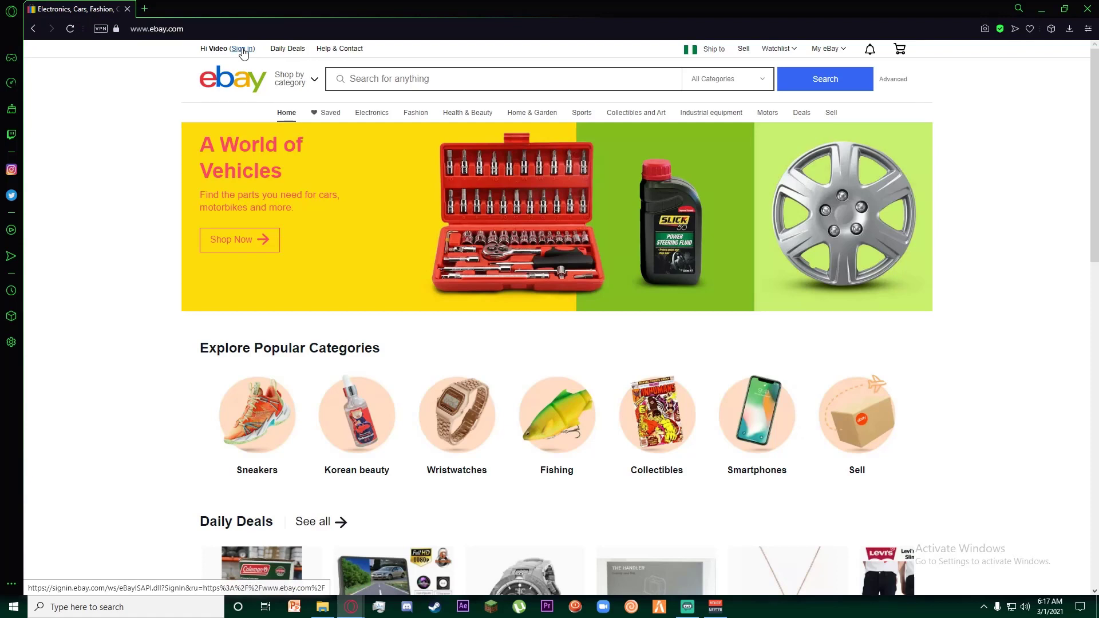
click(243, 50)
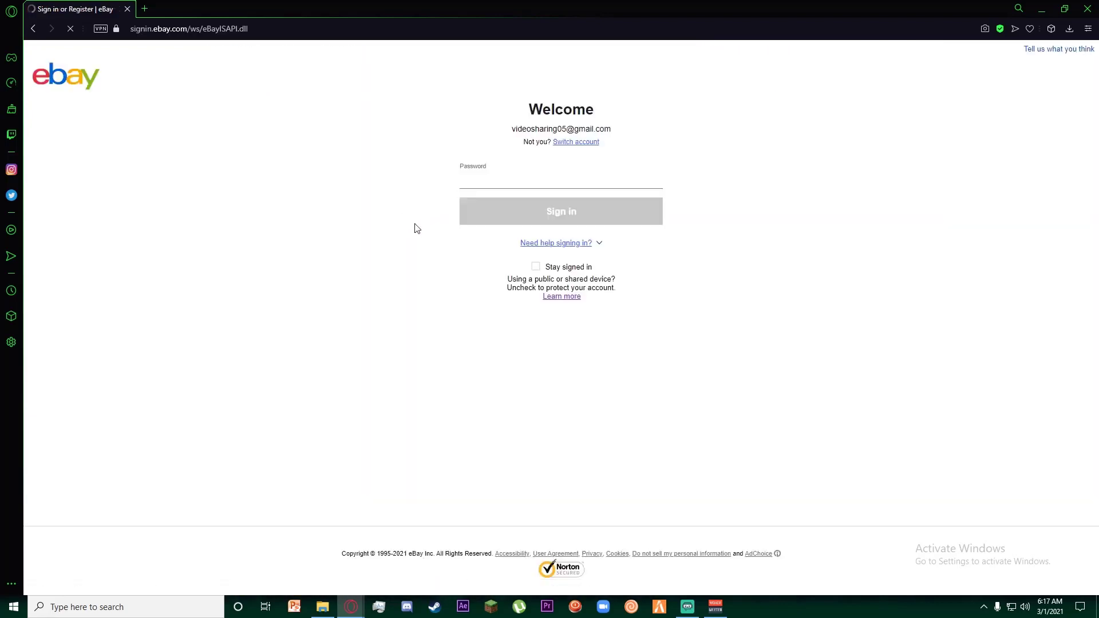
click(488, 175)
click(470, 209)
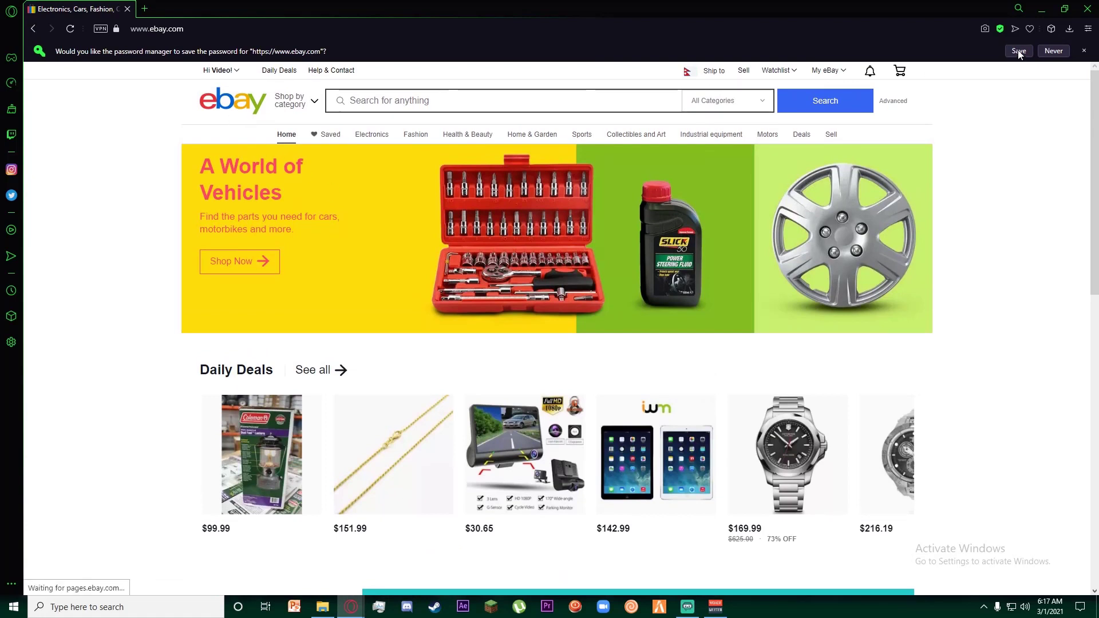
click(1054, 51)
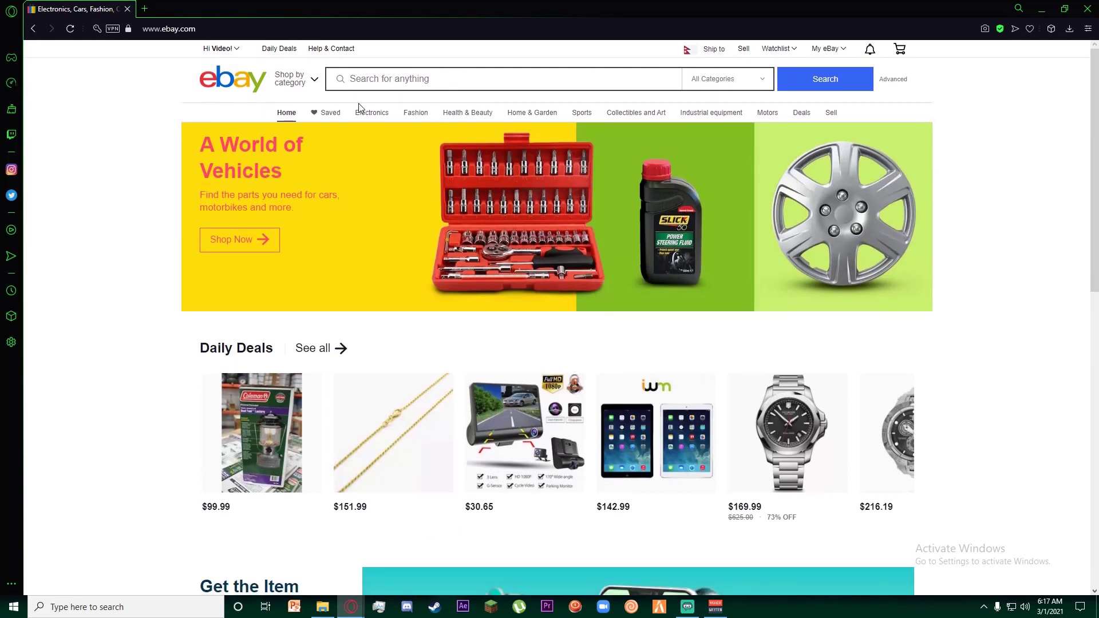
Begin a new Sell listing and search the catalog for 'bic pen'
click(745, 50)
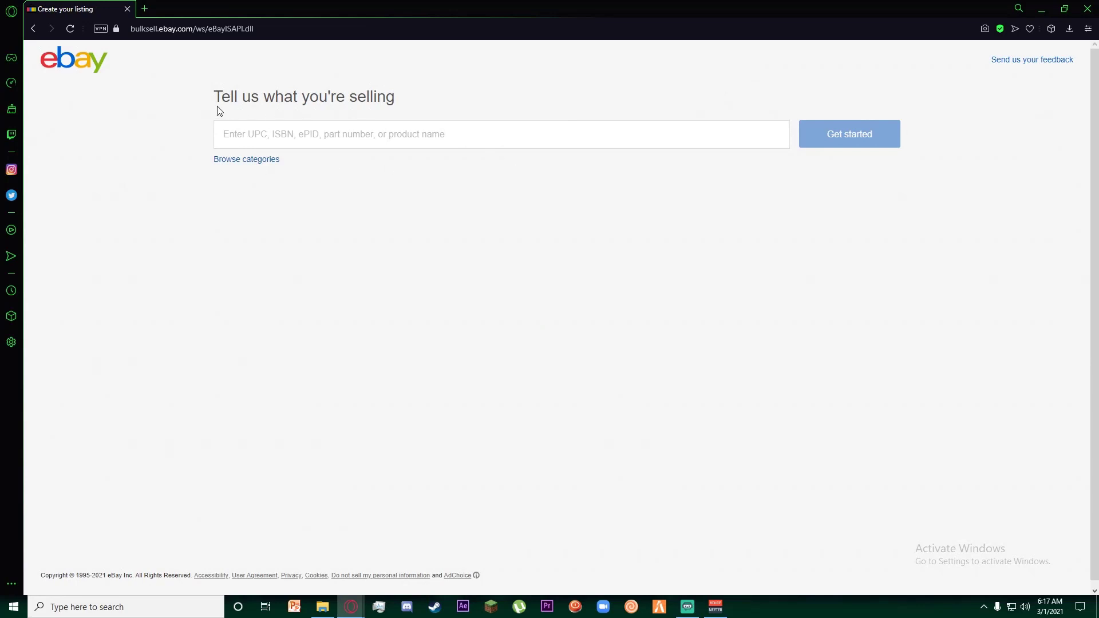
drag(220, 111, 476, 122)
click(483, 182)
click(375, 137)
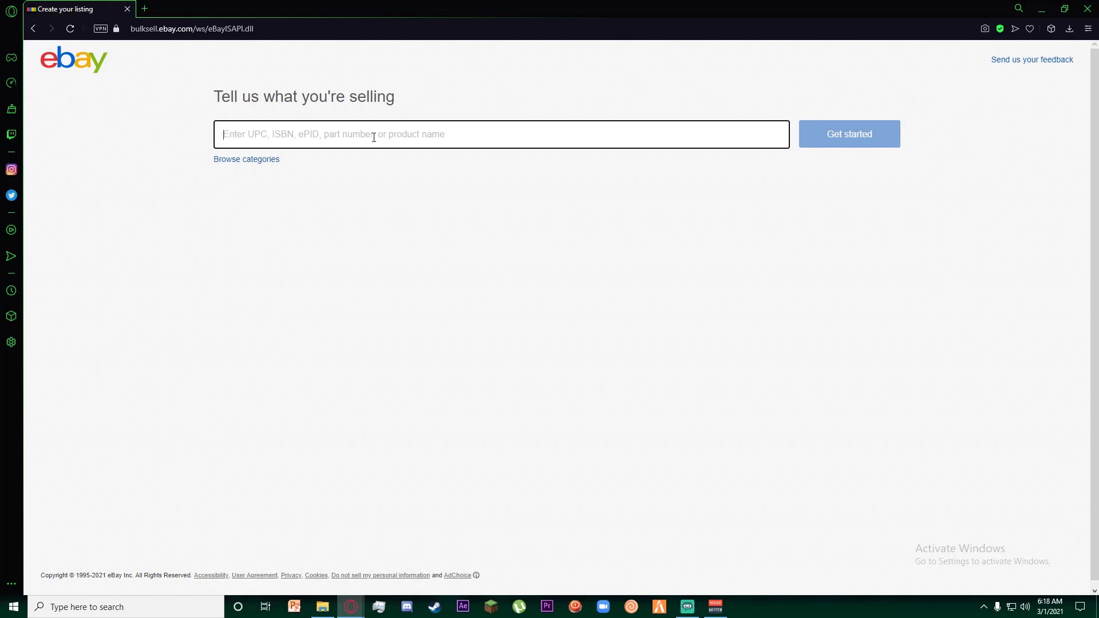
text(bic pen)
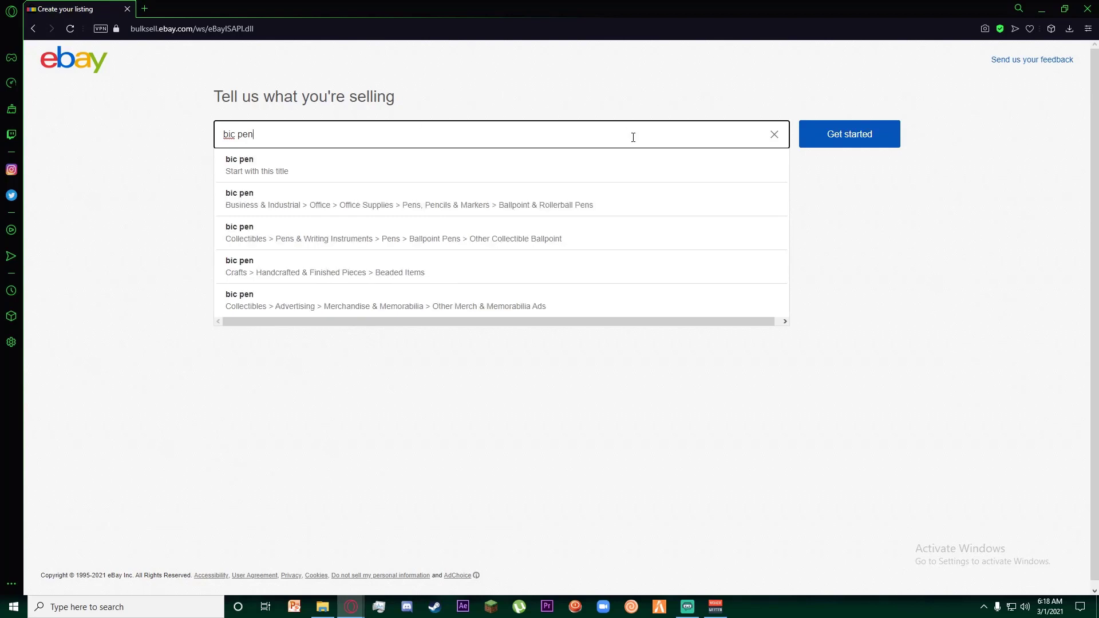
key(Return)
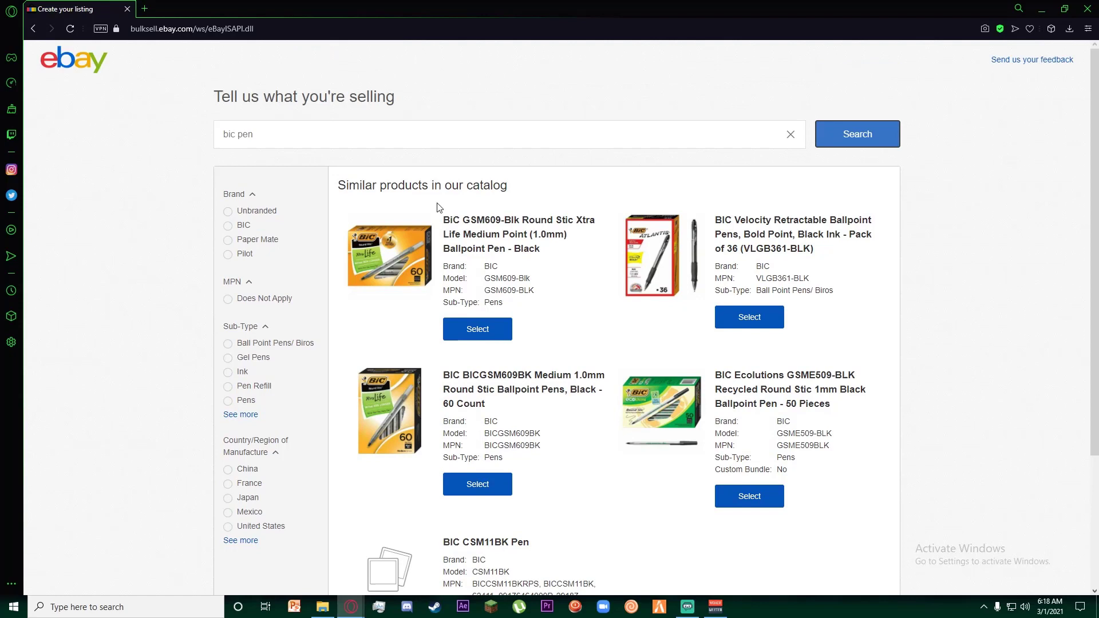
drag(390, 184, 511, 188)
click(962, 229)
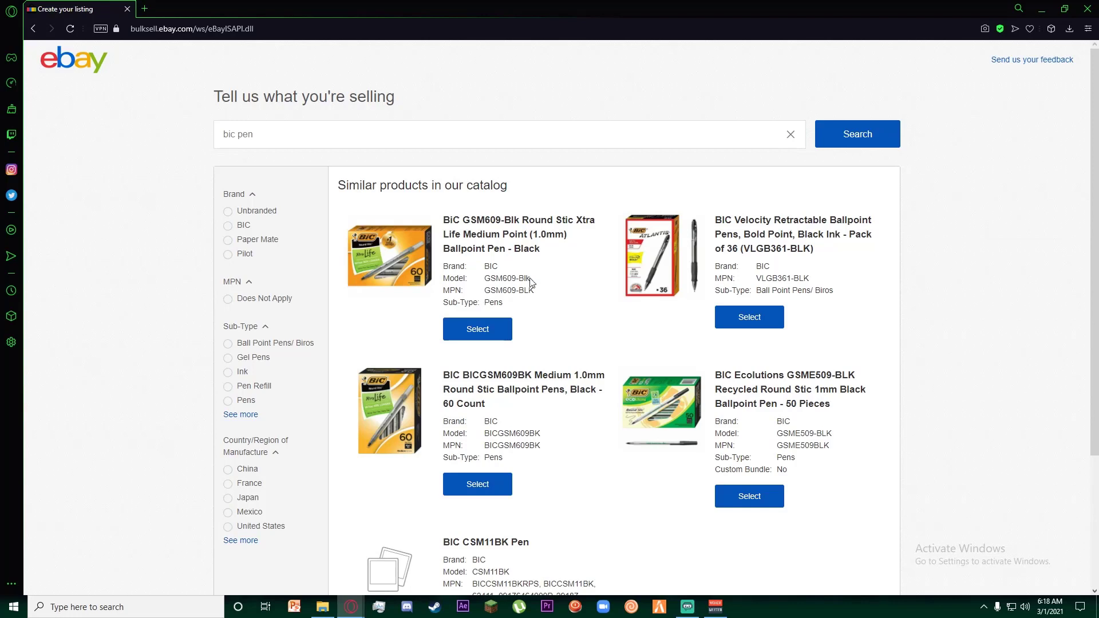
scroll(710, 252, down, 3)
scroll(416, 245, up, 3)
scroll(497, 340, down, 3)
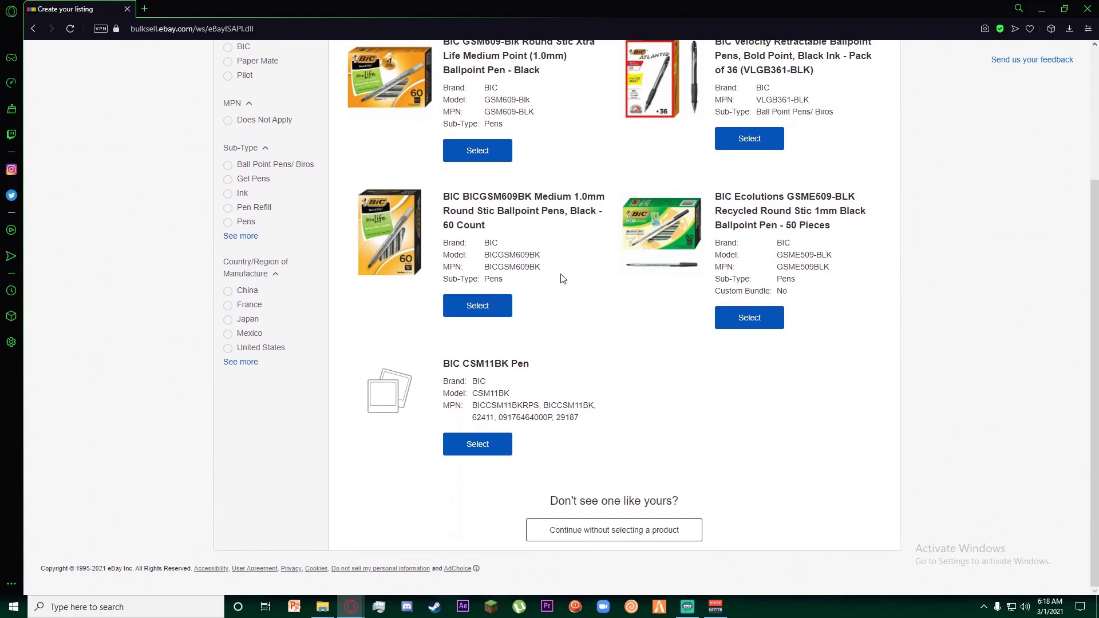
click(641, 531)
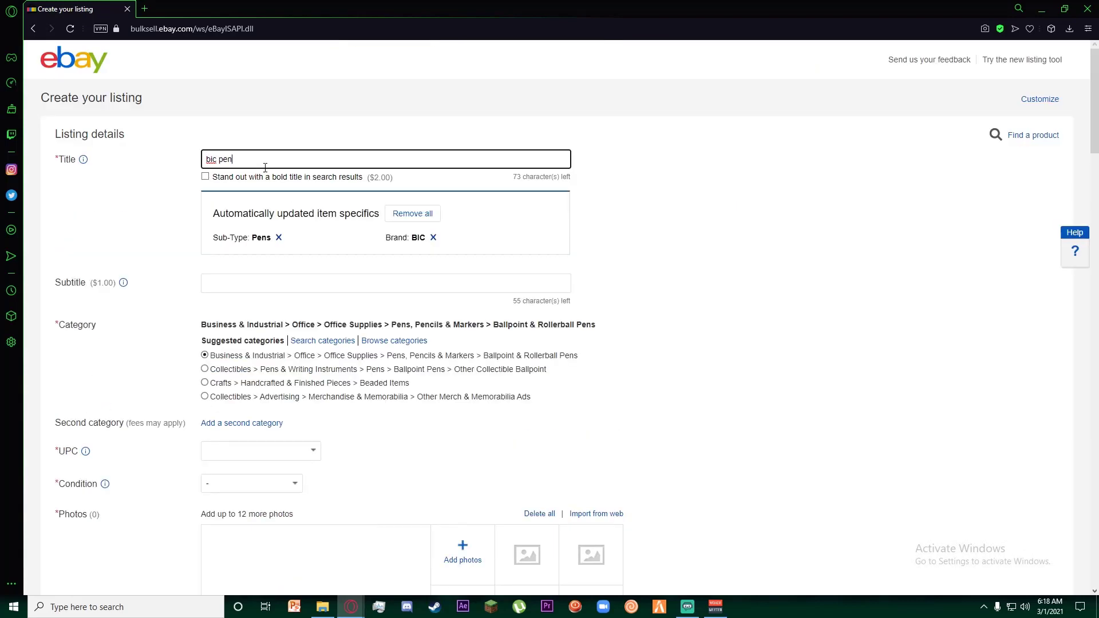
drag(265, 167, 192, 173)
scroll(228, 285, down, 15)
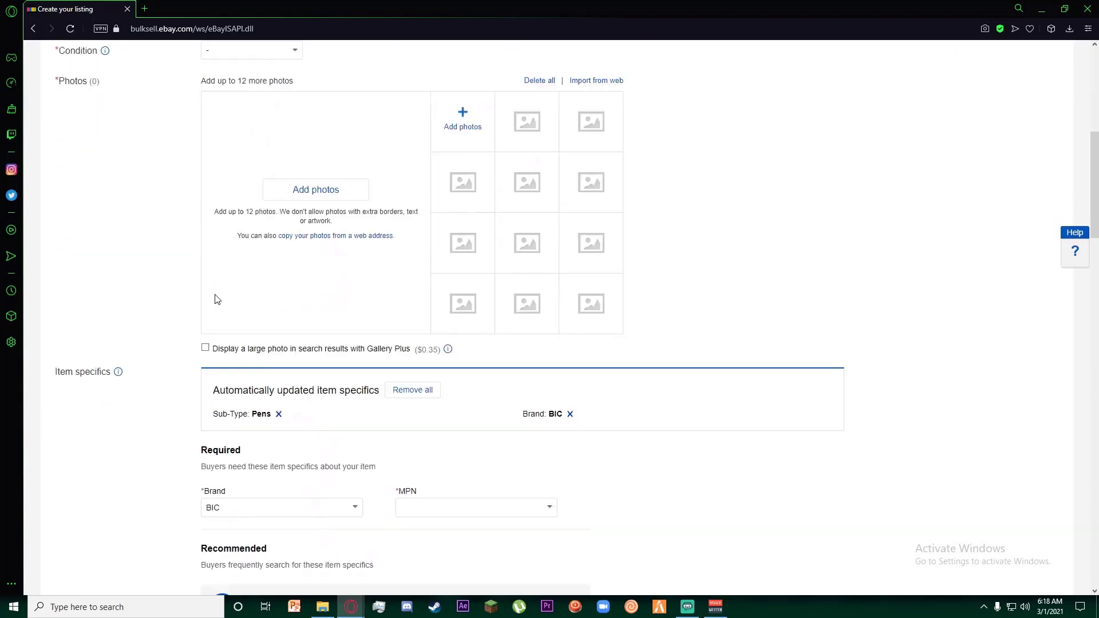
scroll(207, 356, up, 15)
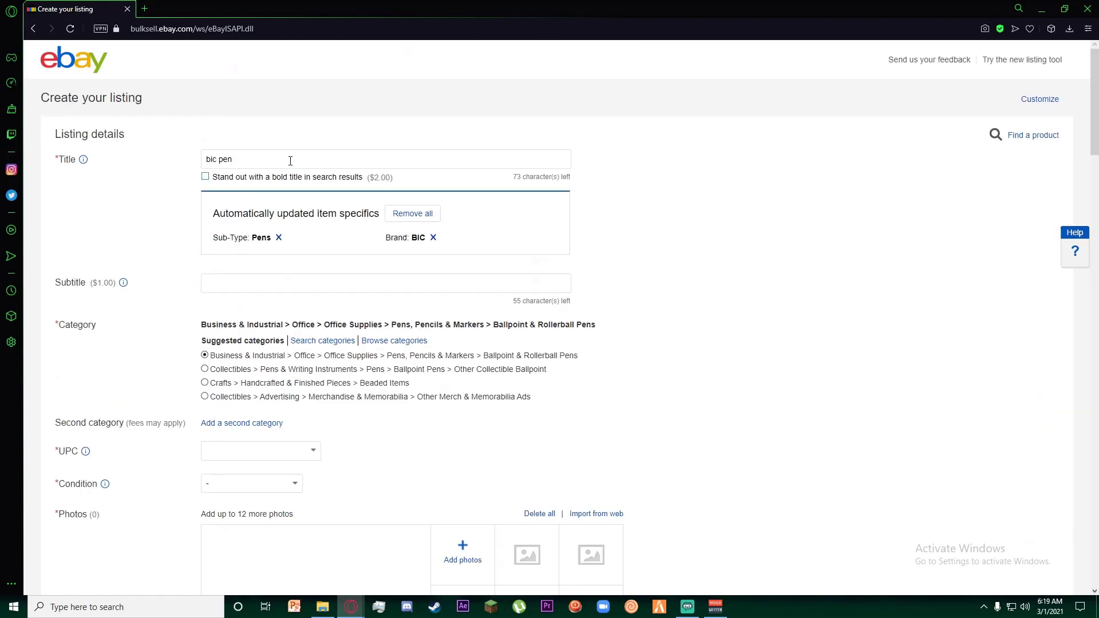
drag(290, 161, 174, 172)
click(177, 212)
click(283, 280)
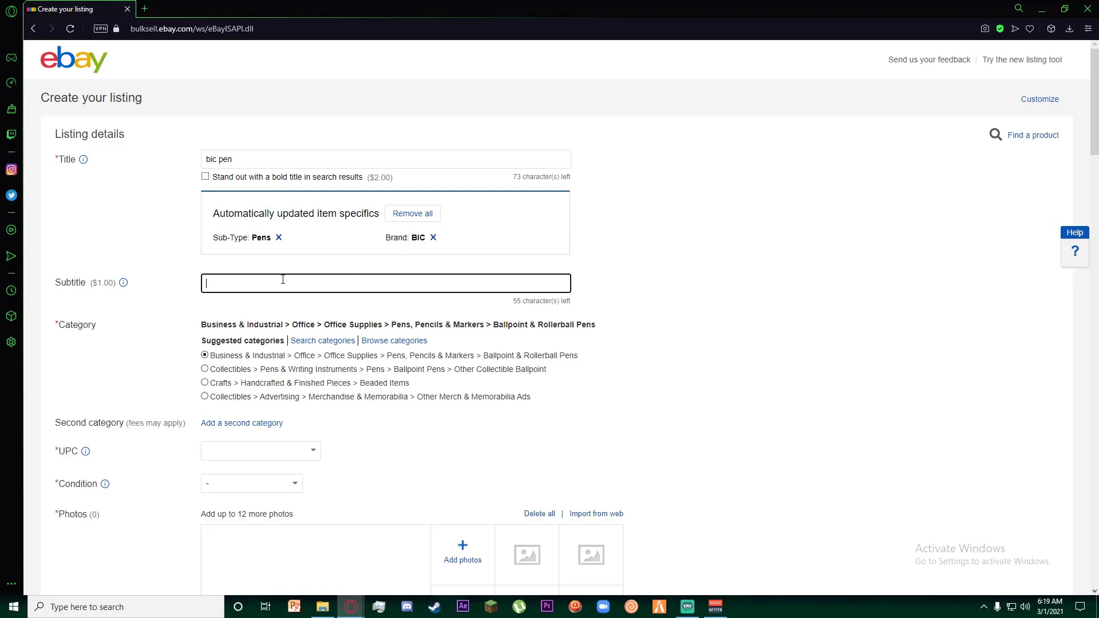
scroll(168, 290, down, 3)
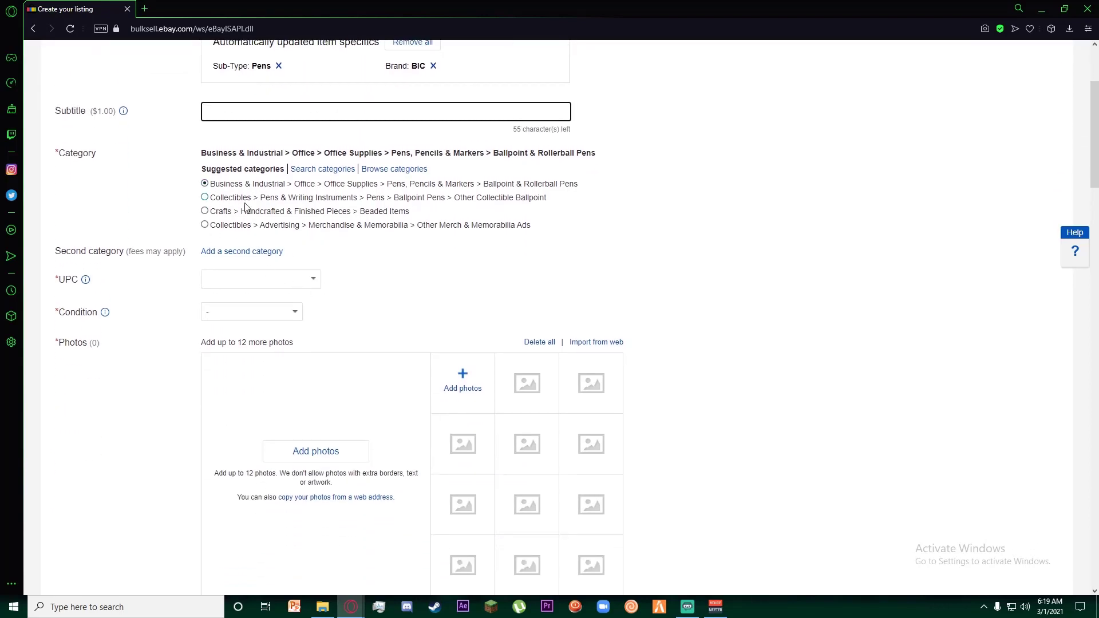
scroll(245, 207, down, 2)
click(260, 163)
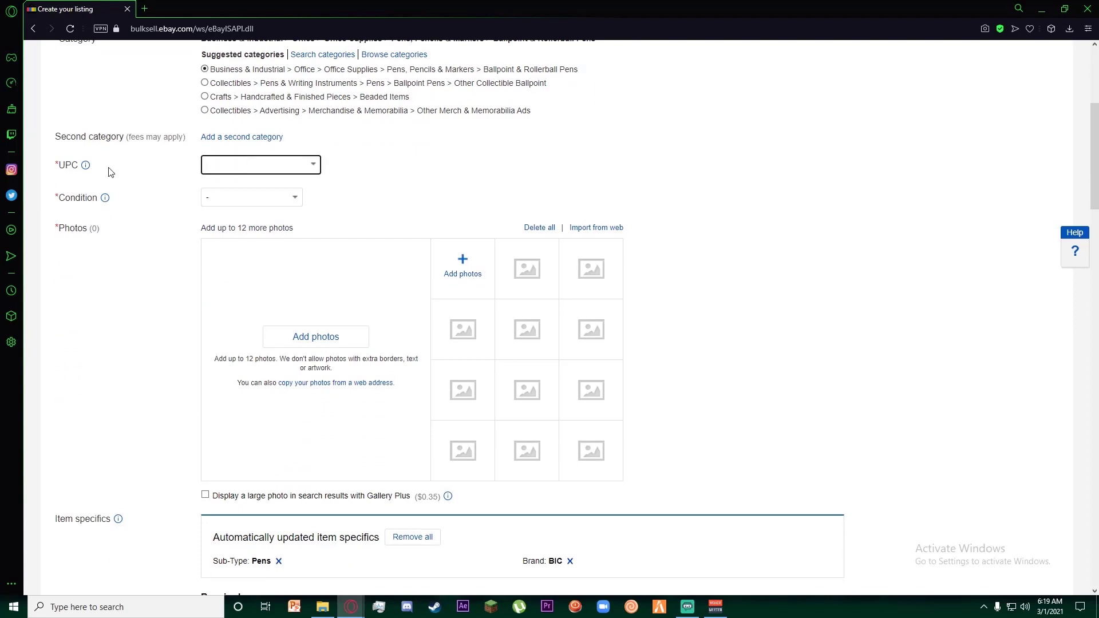
click(86, 165)
double_click(241, 163)
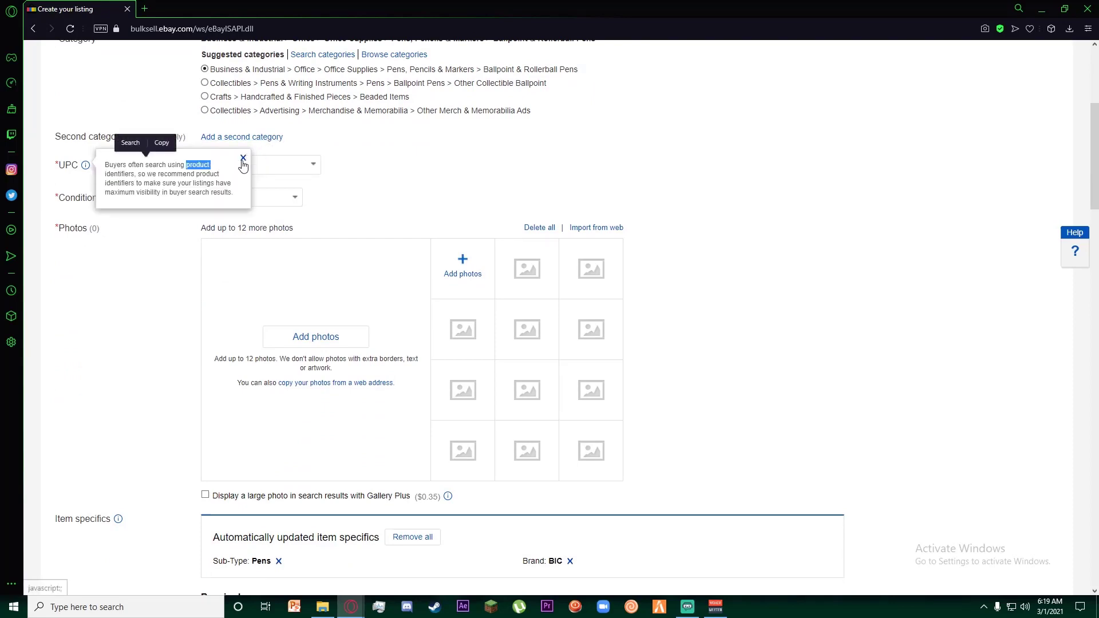
click(243, 159)
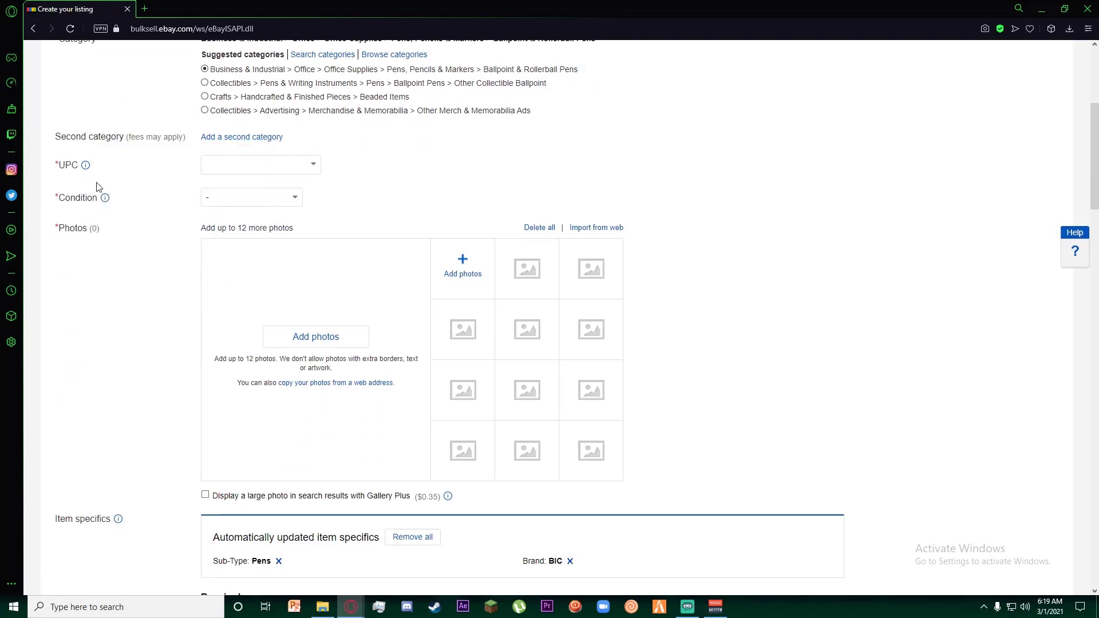
click(236, 166)
click(168, 174)
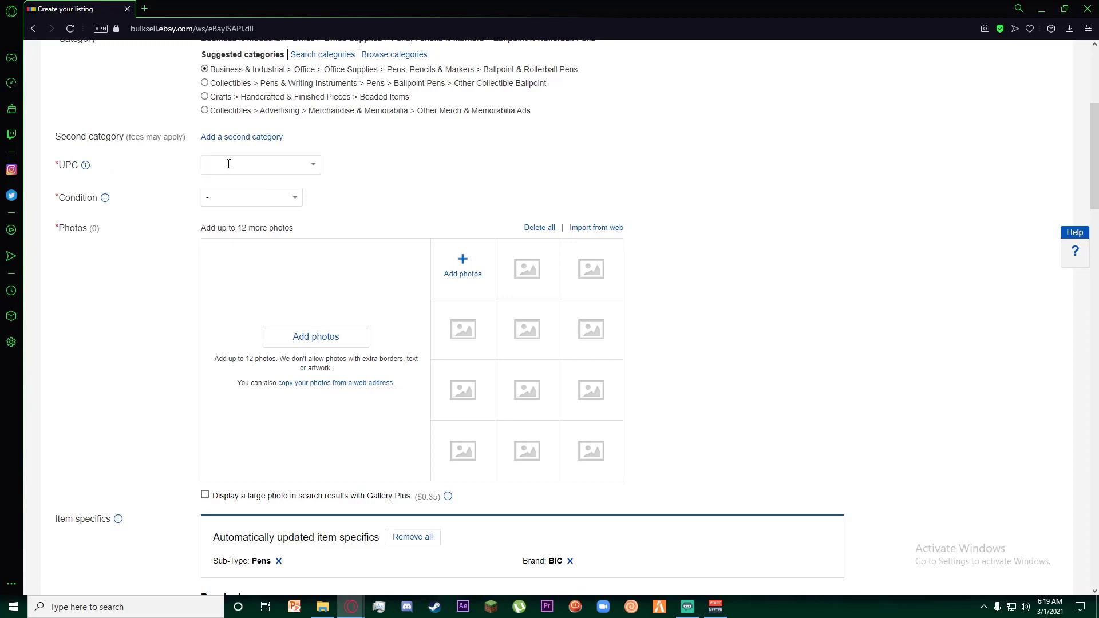
click(248, 201)
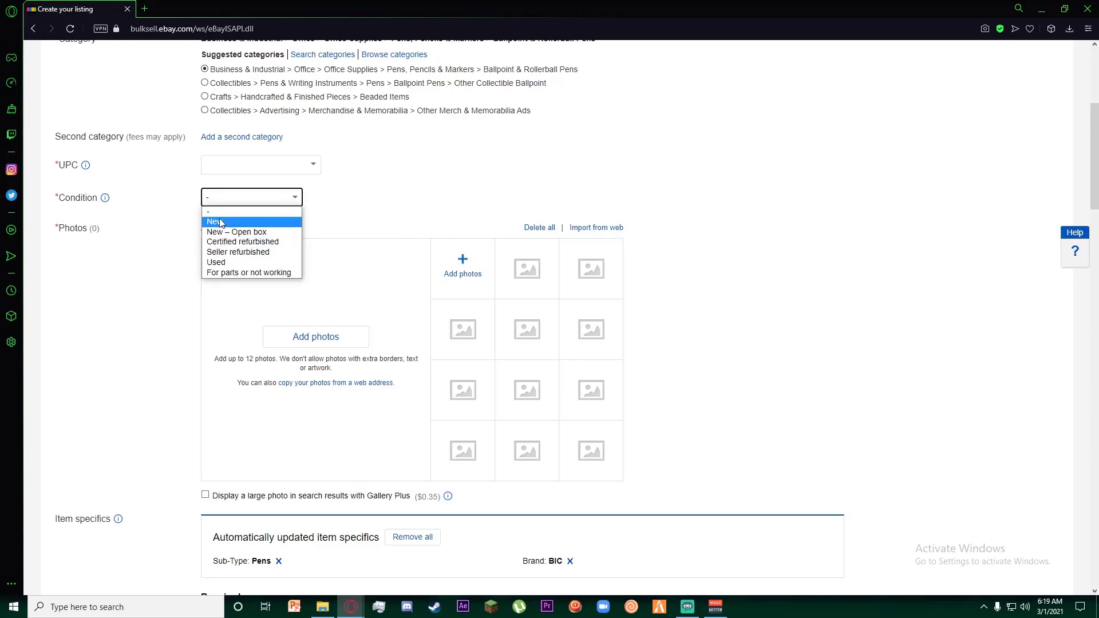
click(182, 210)
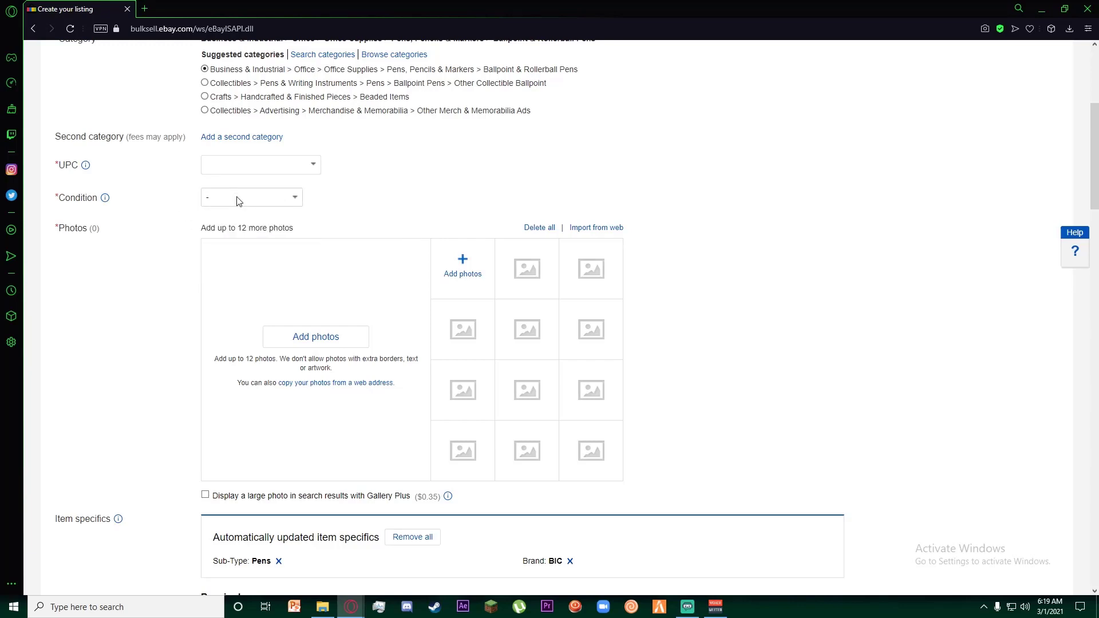
scroll(189, 207, down, 2)
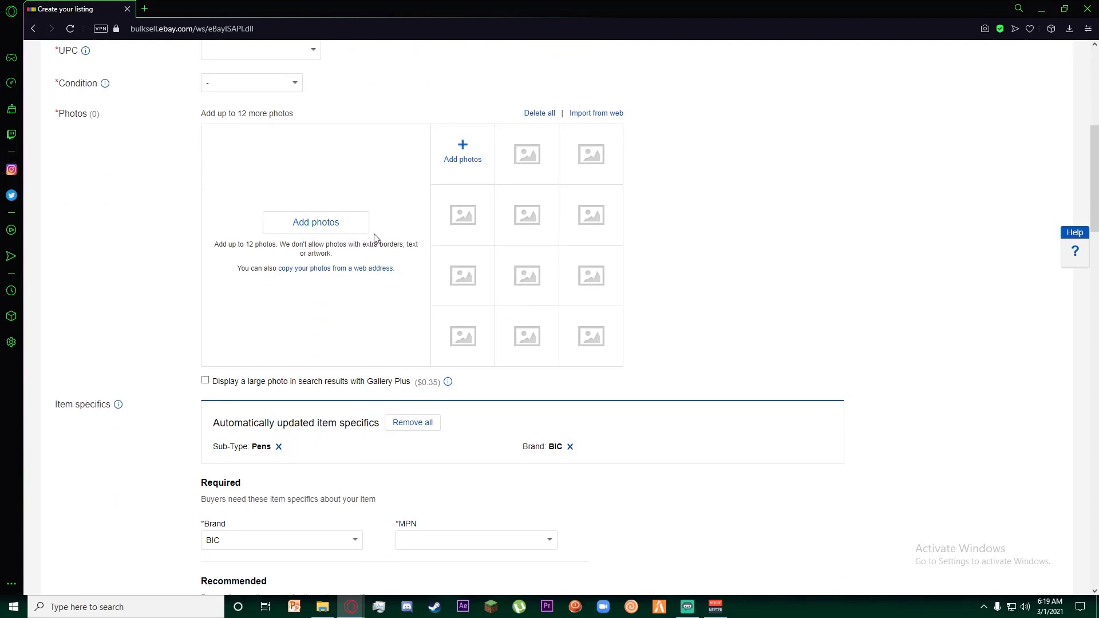
scroll(409, 271, down, 1)
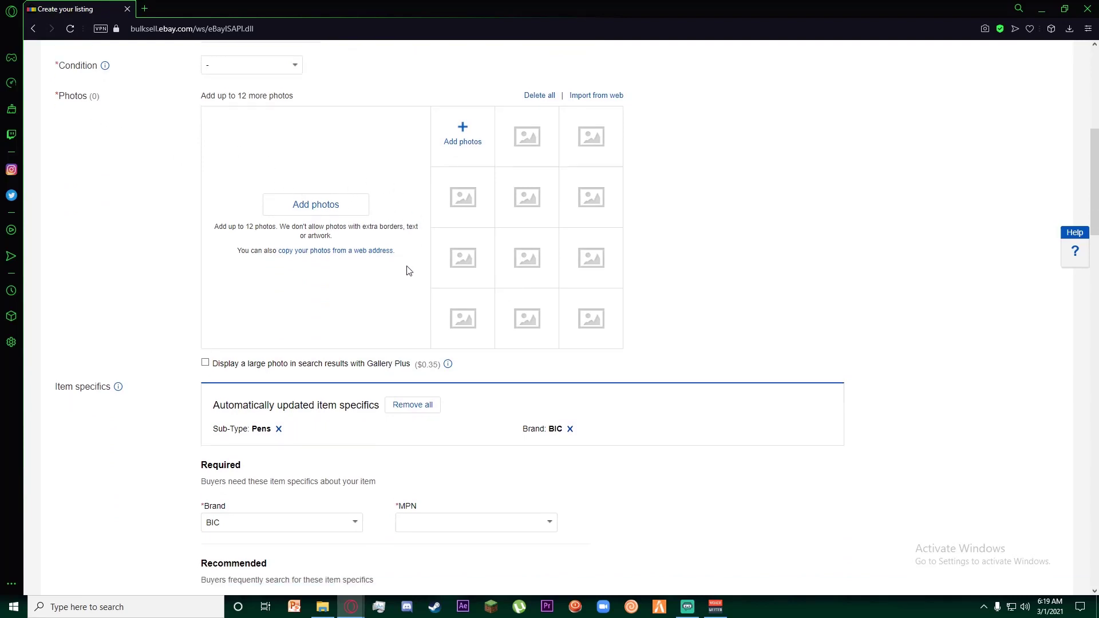
scroll(409, 270, down, 4)
scroll(328, 294, up, 1)
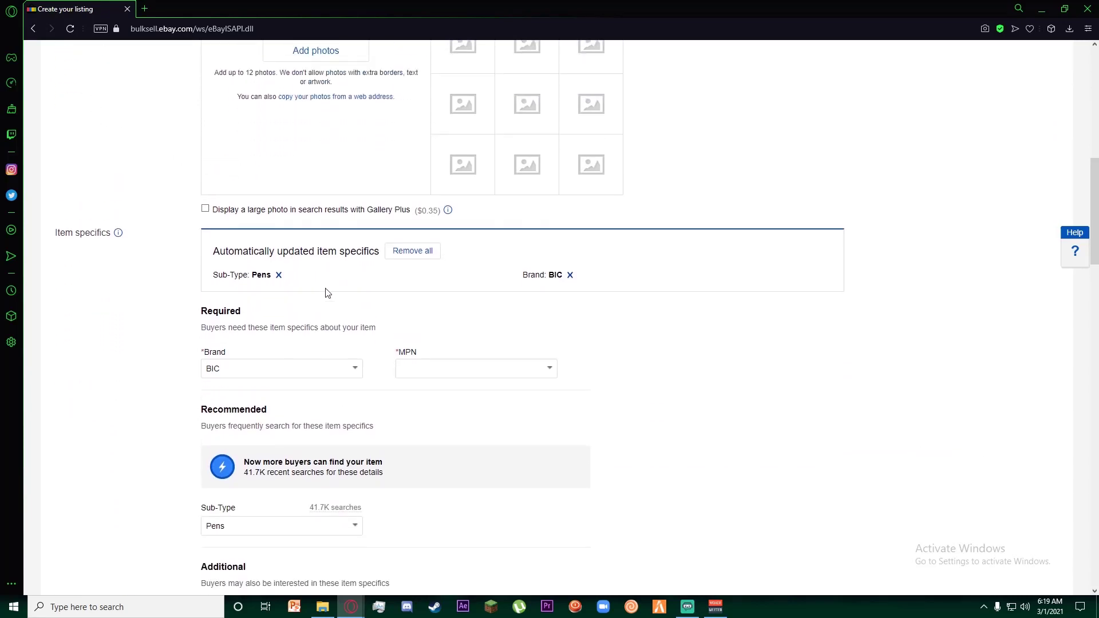
scroll(261, 307, down, 1)
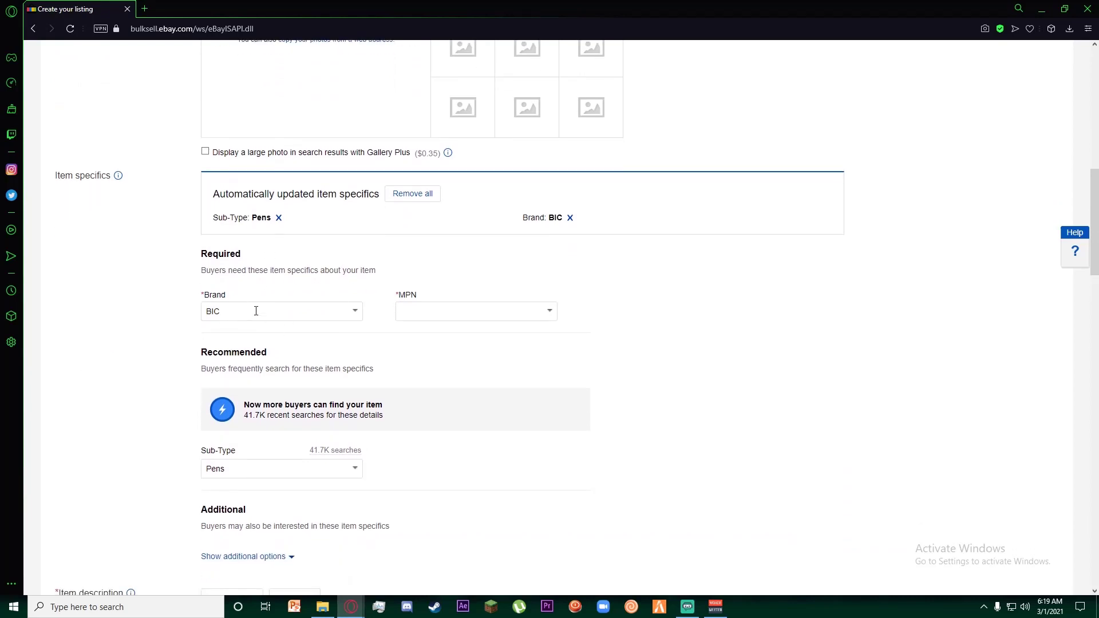
scroll(398, 334, down, 7)
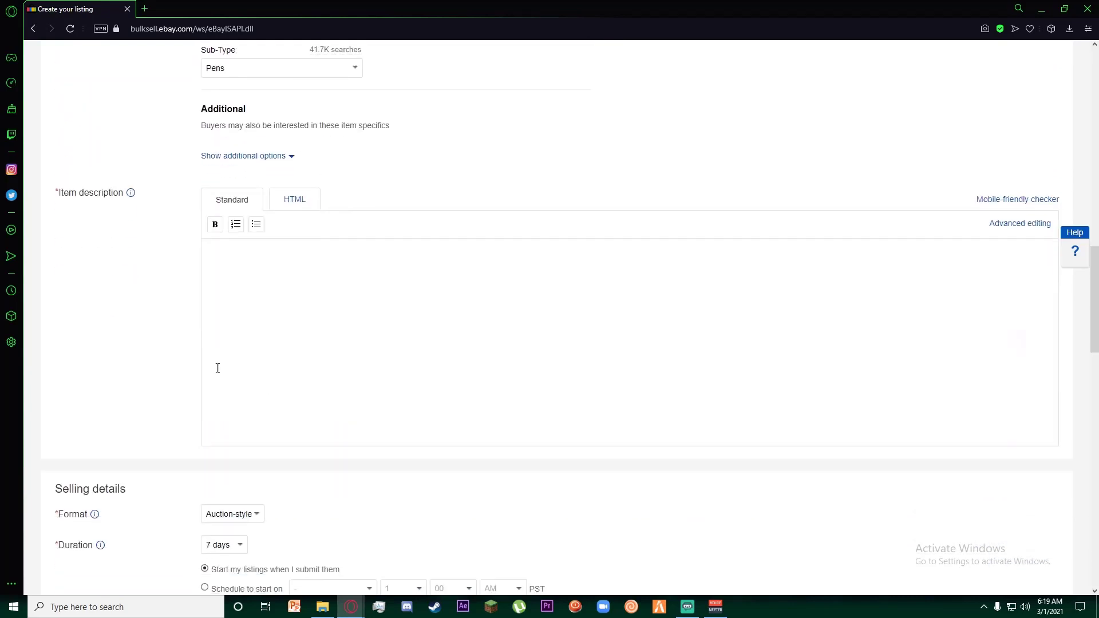
scroll(401, 338, down, 2)
scroll(365, 349, down, 3)
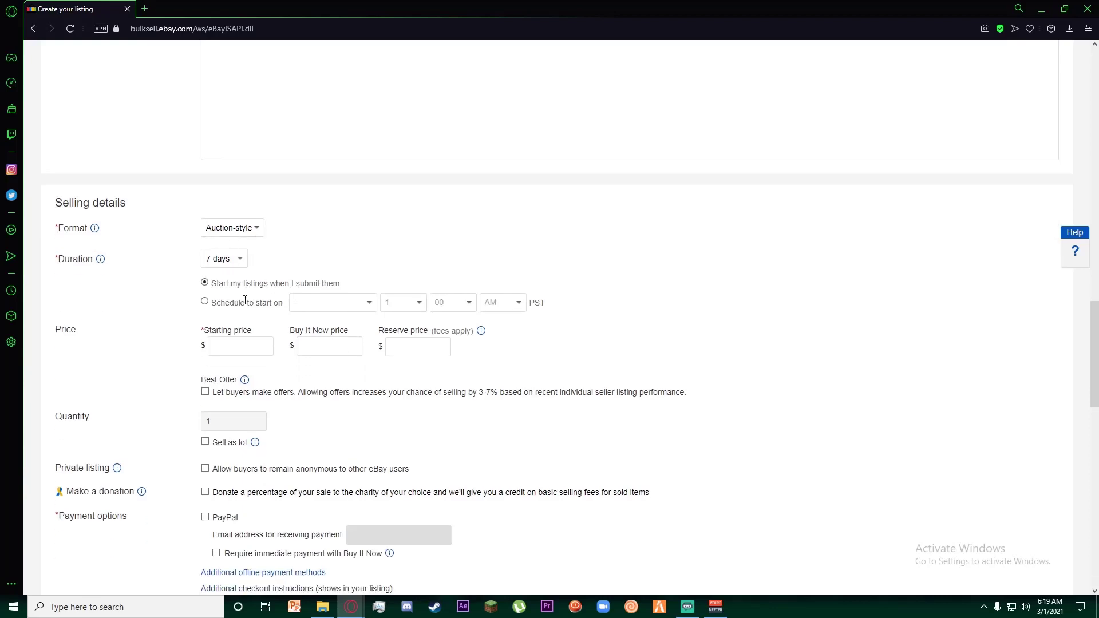
scroll(339, 360, up, 4)
scroll(242, 497, down, 3)
scroll(241, 497, down, 4)
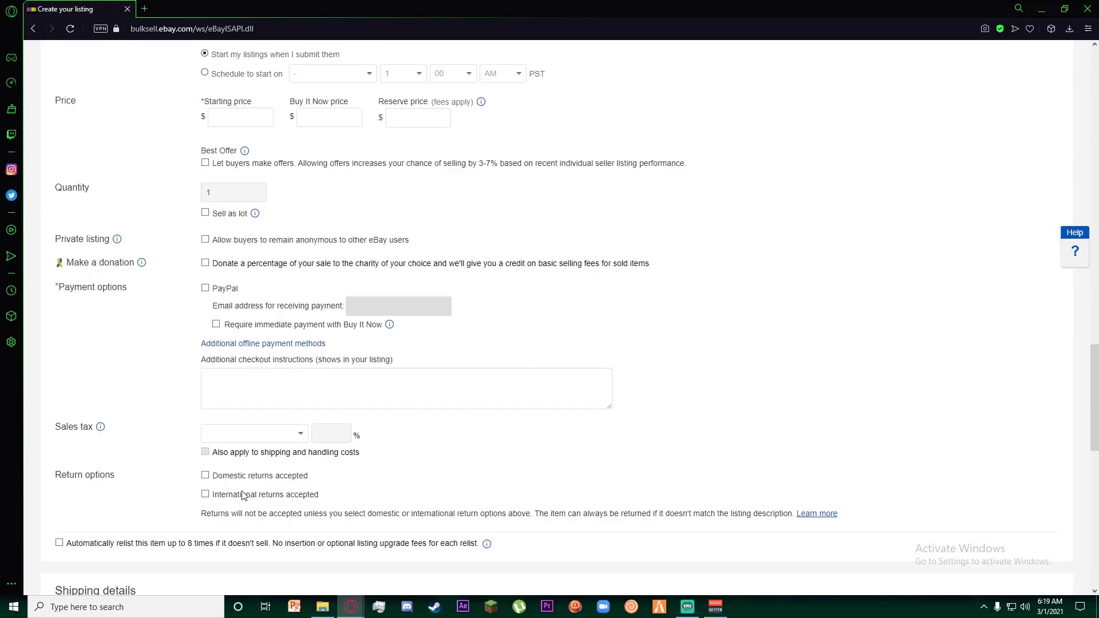
scroll(324, 490, up, 15)
scroll(324, 490, up, 5)
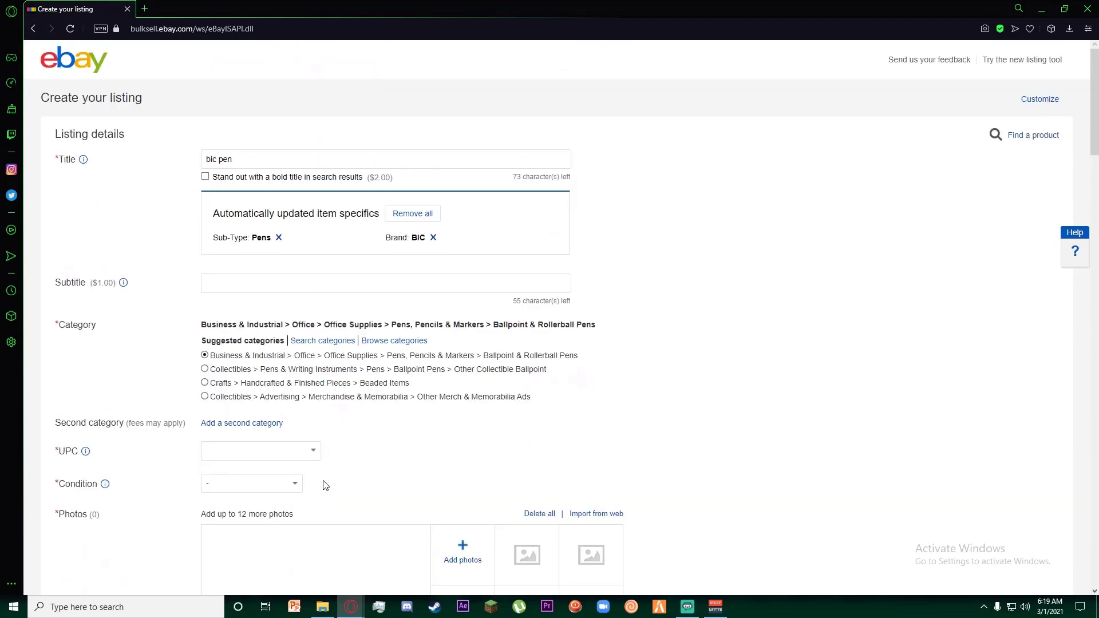
Go back to the search results and use the BiC GSM609-Blk catalog product to prefill the listing form
click(34, 29)
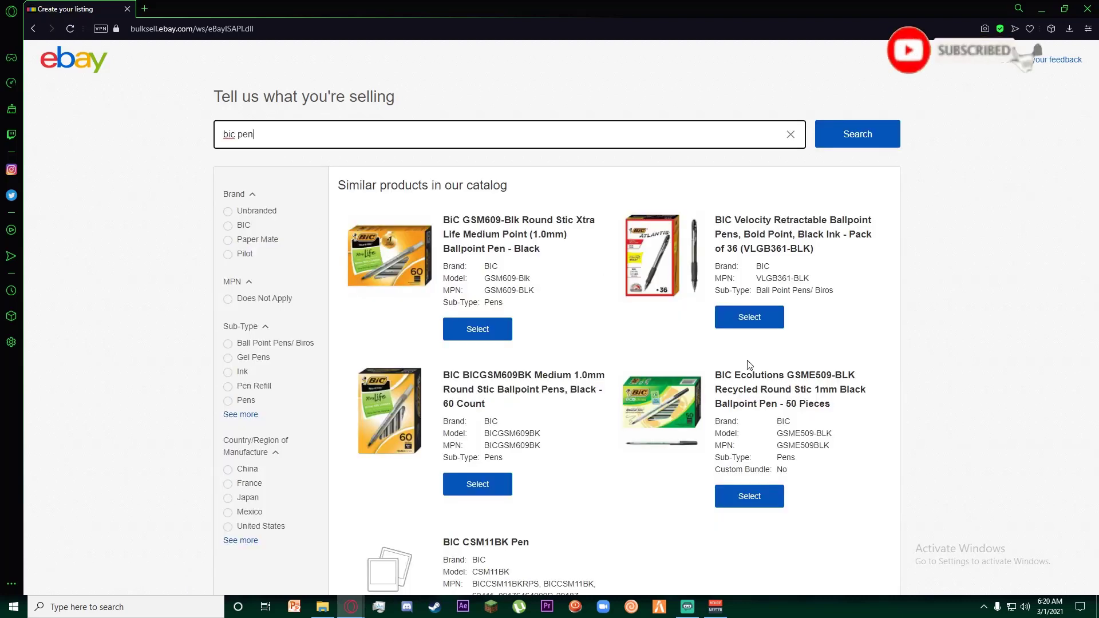
click(478, 328)
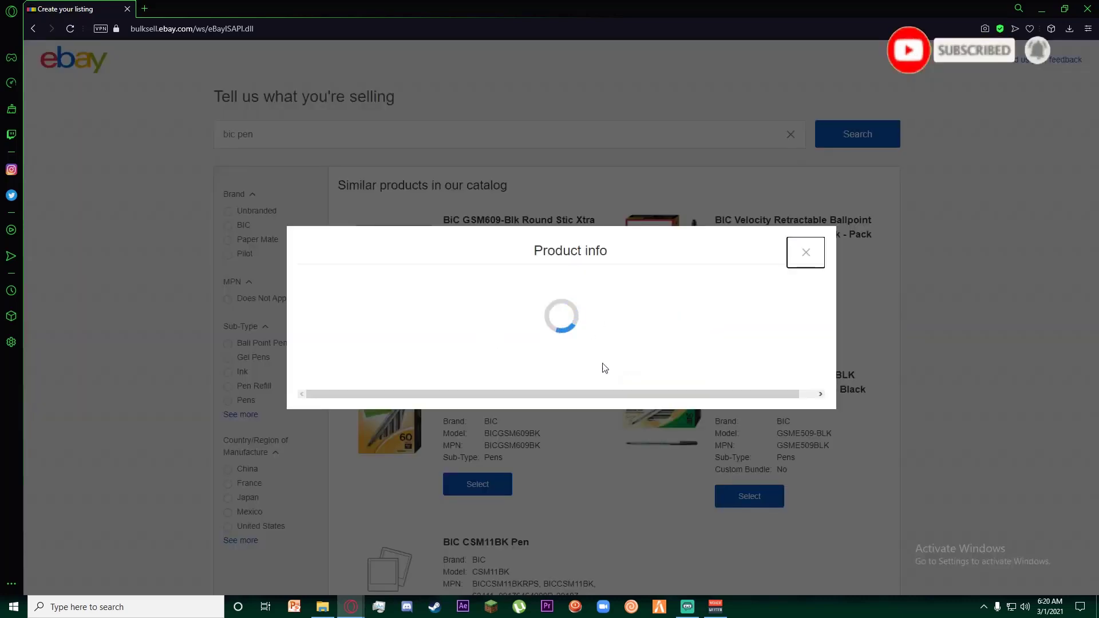
click(391, 519)
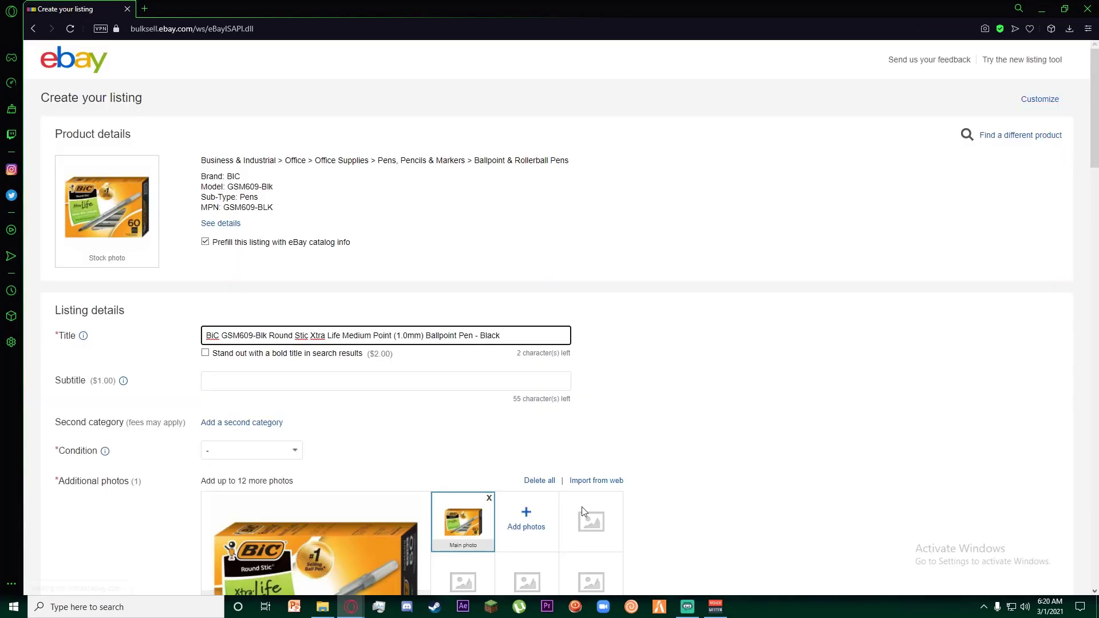
scroll(549, 452, down, 15)
scroll(773, 473, down, 20)
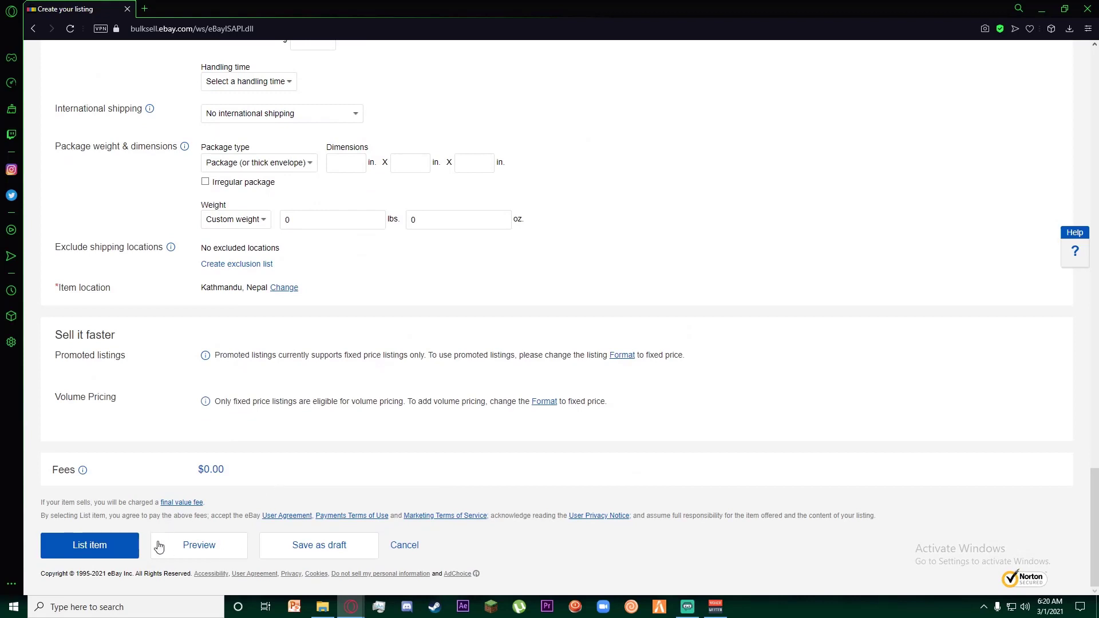
Submit the BiC pen listing, then return to the eBay homepage after it is rejected
click(136, 551)
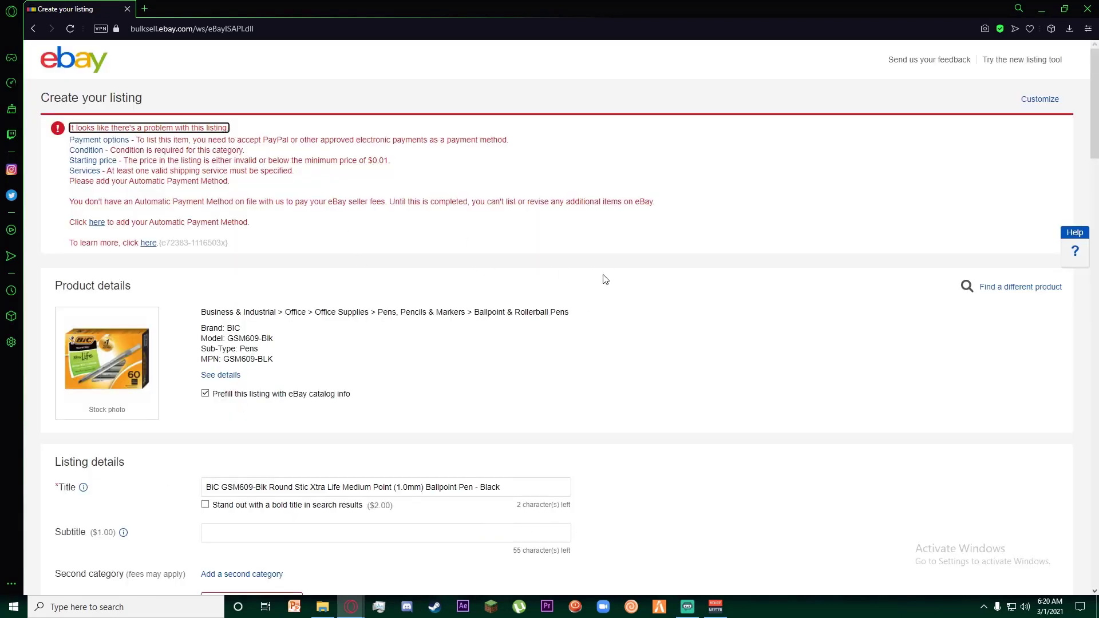
click(74, 59)
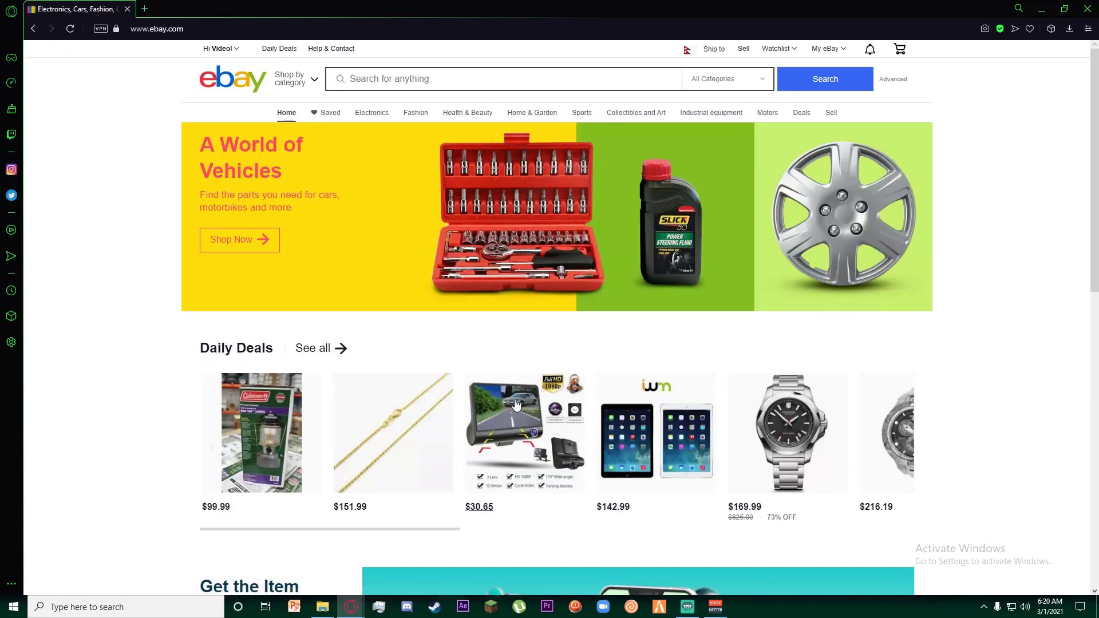
scroll(635, 427, down, 1)
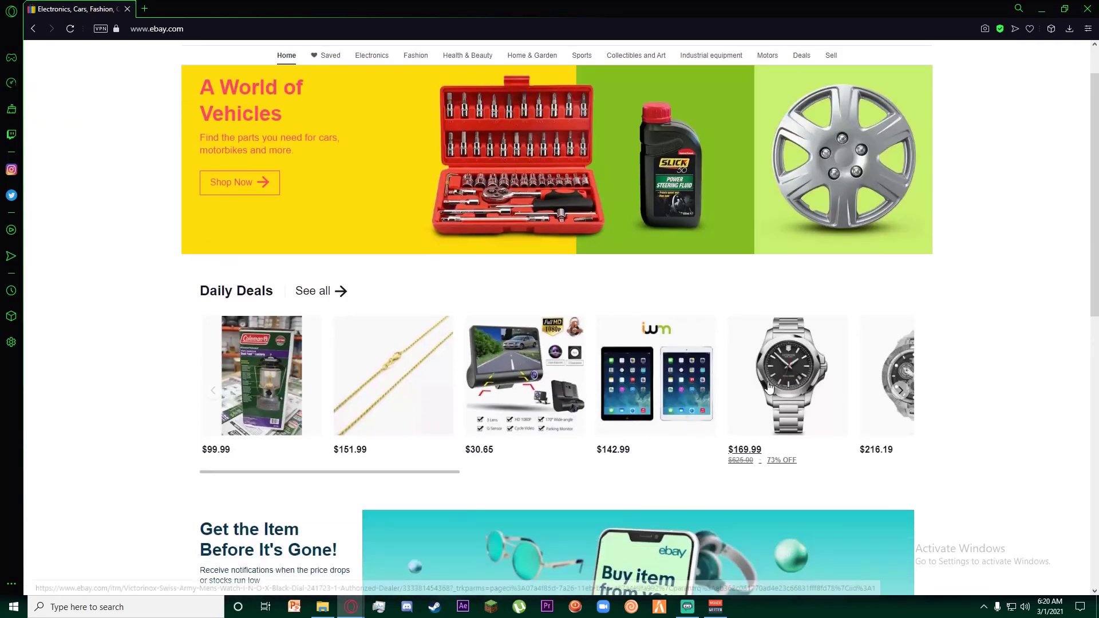
scroll(1052, 396, up, 1)
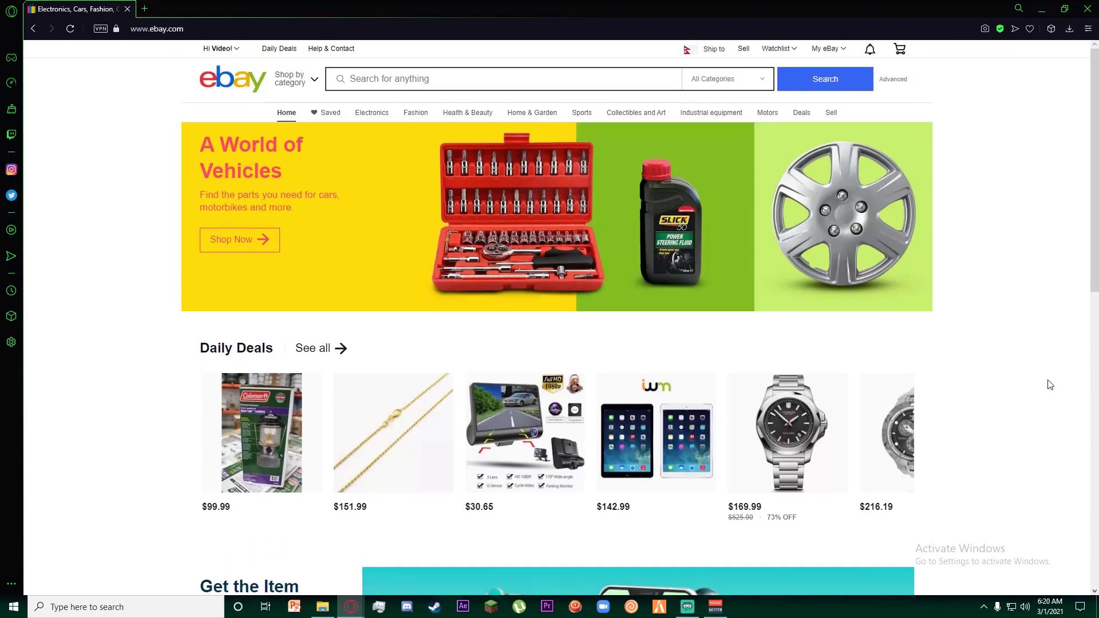